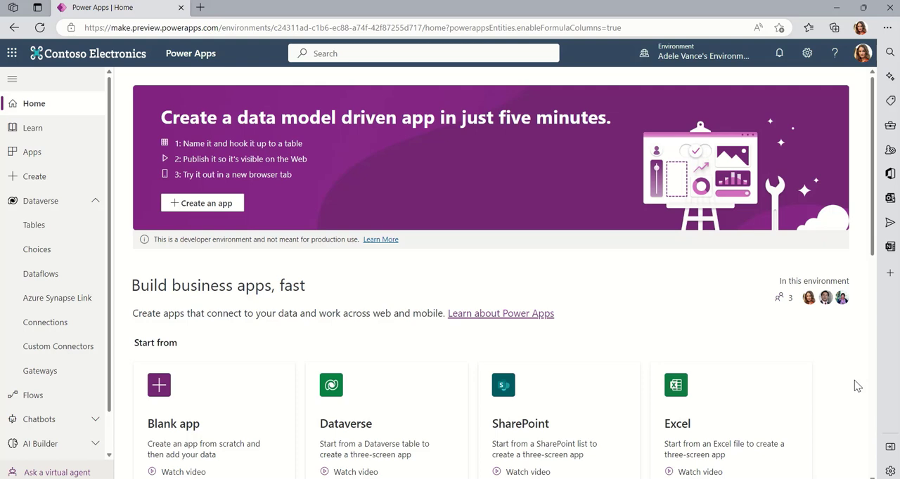
Step: Open the Power Platform admin center and review the storage capacity summary and the Dataverse usage by environment
left_click(808, 58)
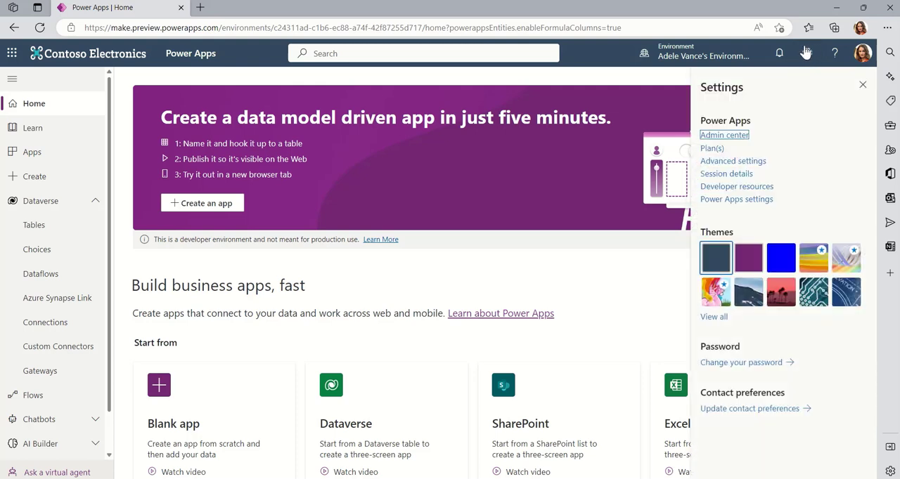
left_click(719, 139)
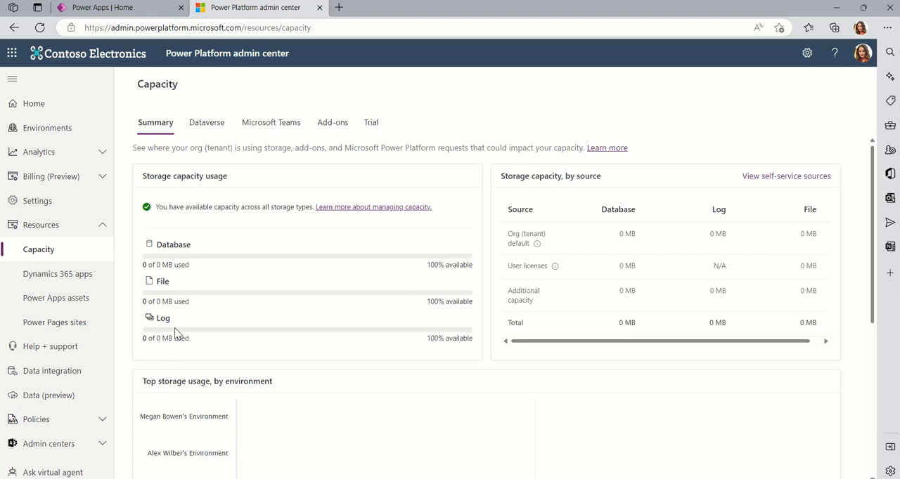
left_click(207, 123)
left_click(155, 122)
scroll(513, 384, "down", 3)
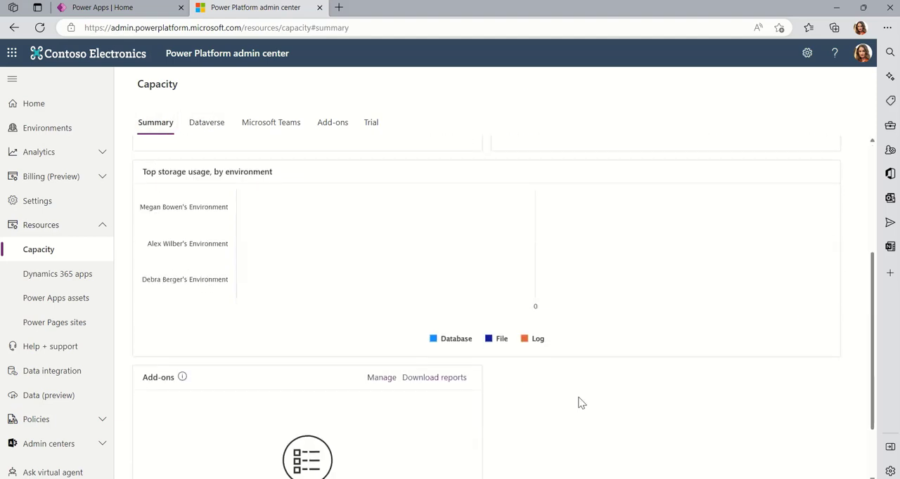
scroll(581, 403, "down", 1)
scroll(607, 408, "up", 5)
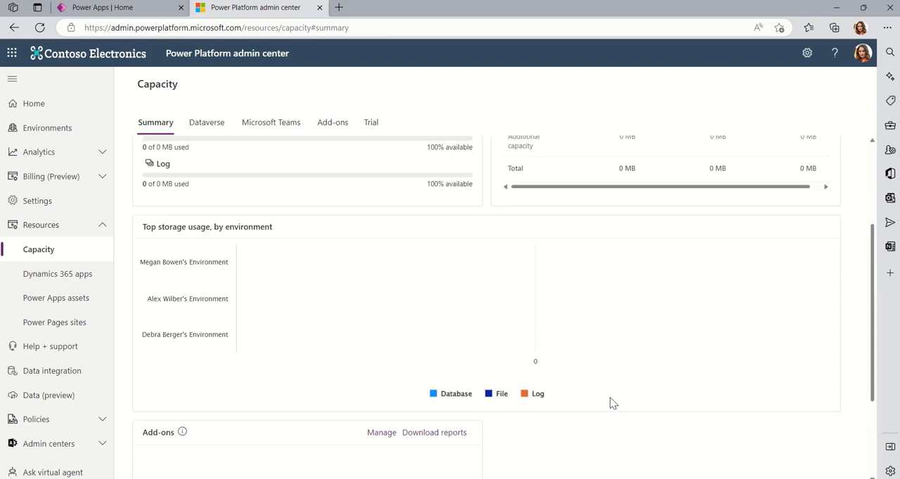
left_click(200, 124)
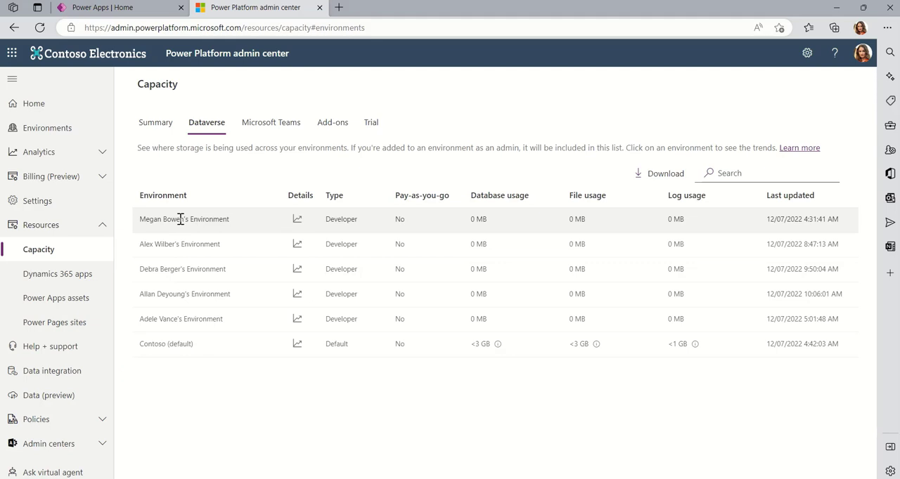
left_click(155, 129)
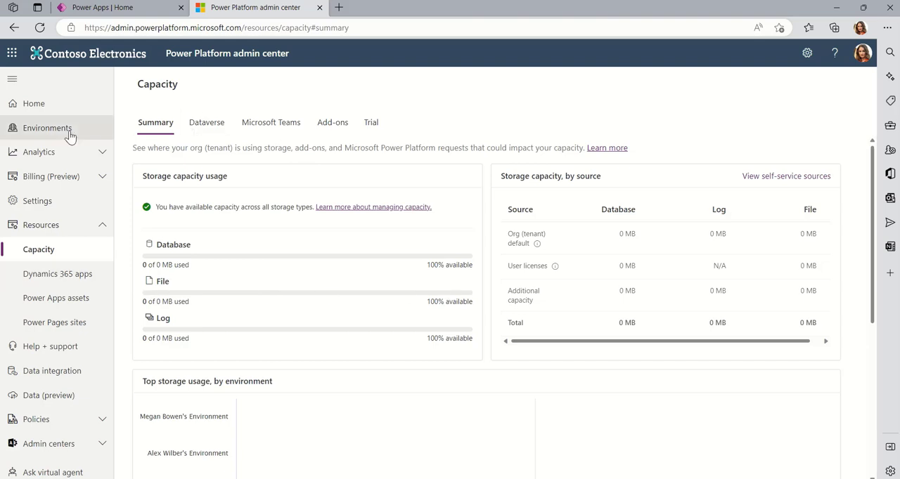
Step: Switch back to Power Apps and open the rows of the Dataverse Contract table for editing
left_click(139, 12)
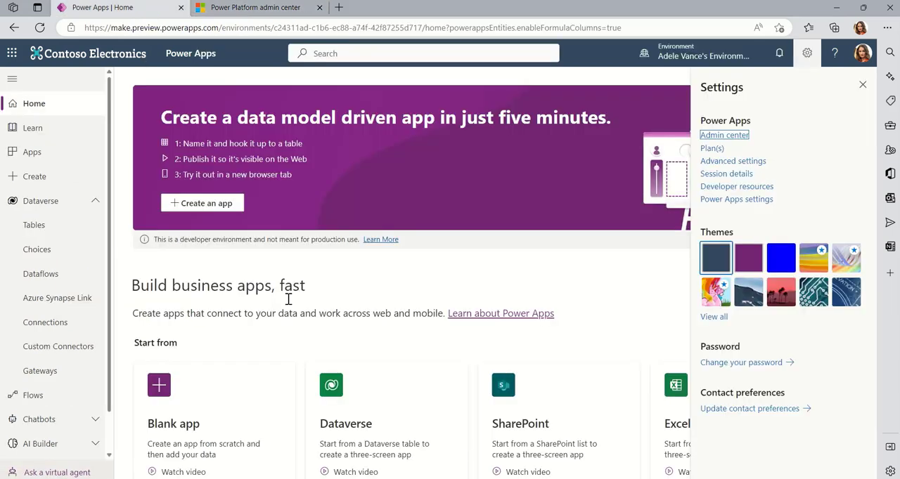
left_click(61, 235)
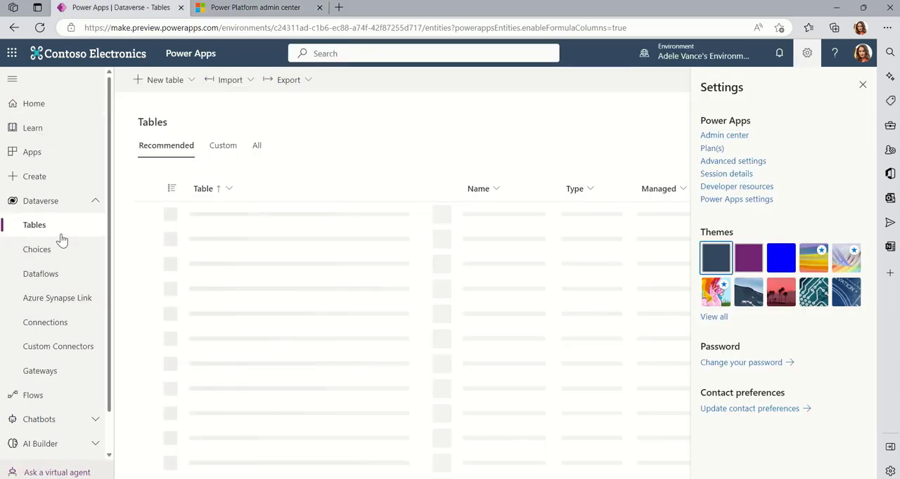
left_click(863, 84)
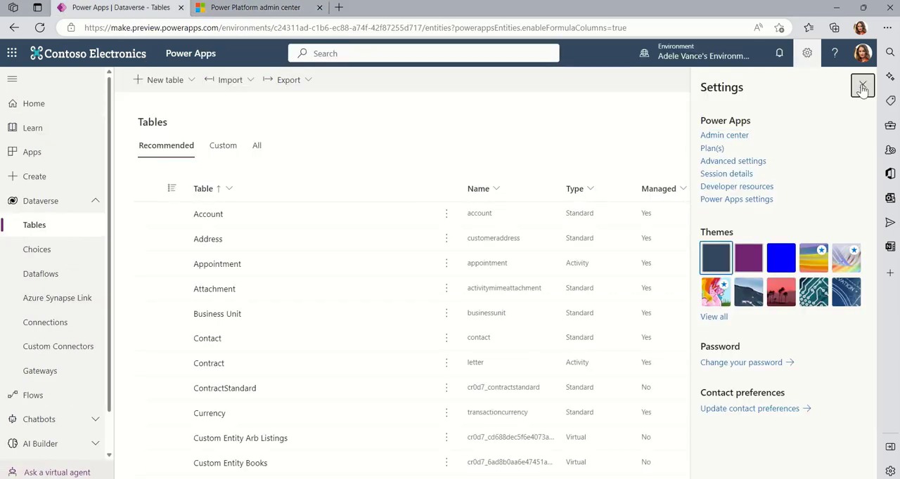
left_click(215, 369)
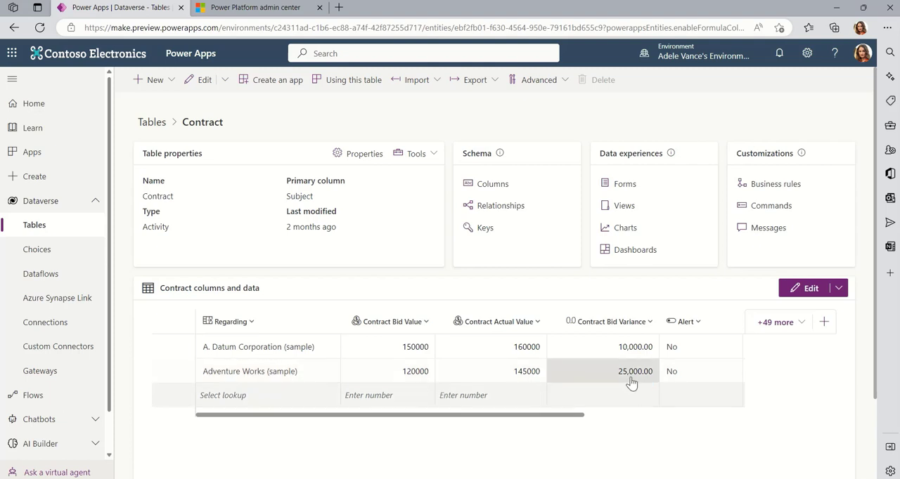
left_click(811, 289)
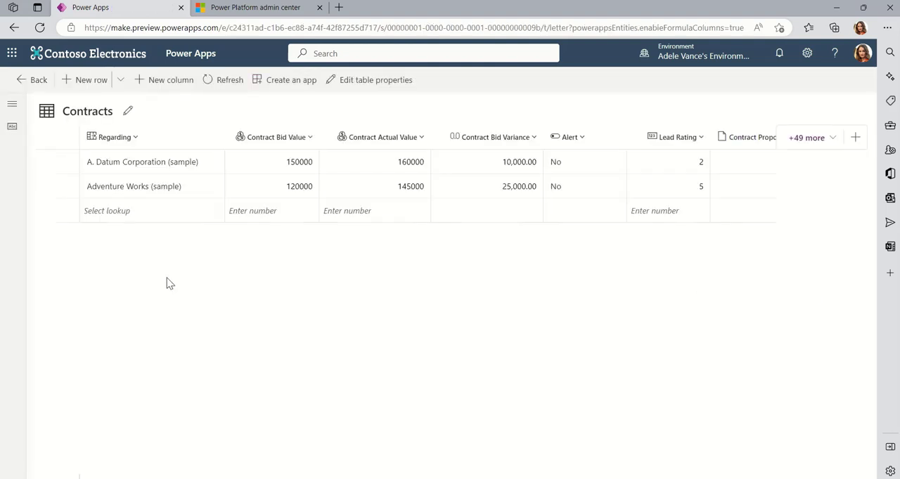
Step: Open the A. Datum Corporation (sample) contract in its form, examine its file fields, and return to the refreshed table
left_click(66, 163)
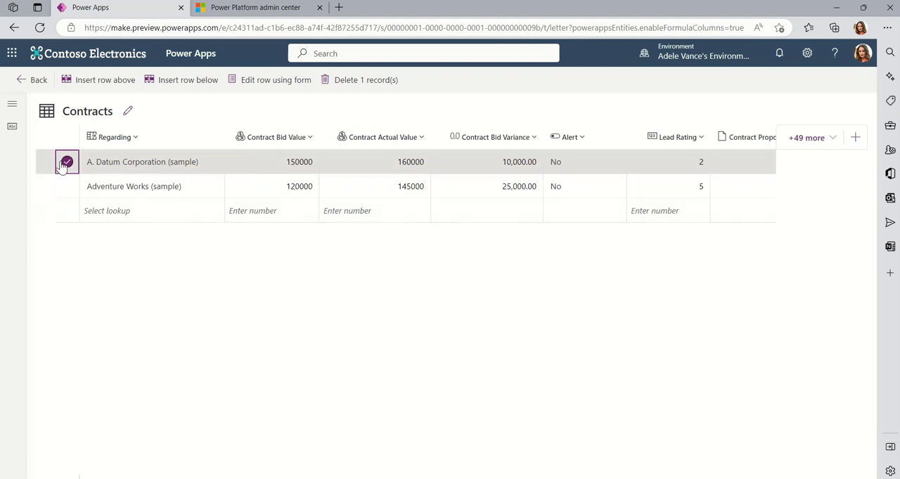
left_click(287, 89)
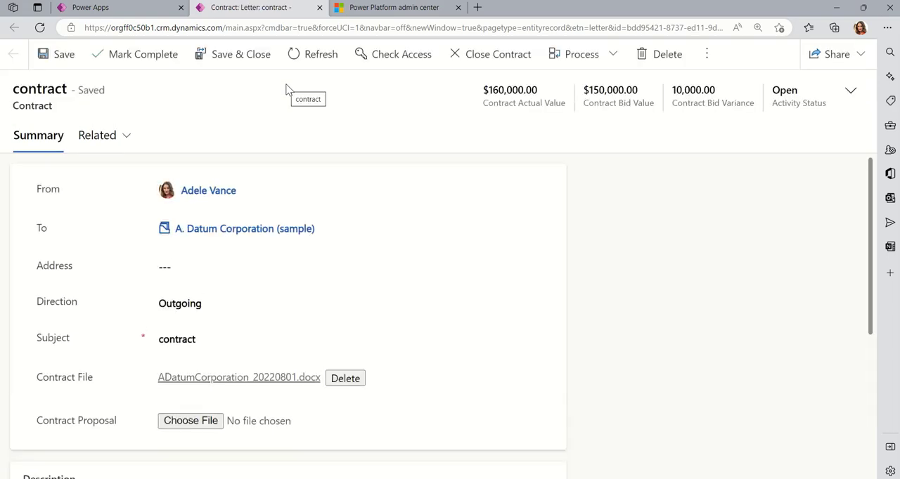
scroll(591, 256, "down", 2)
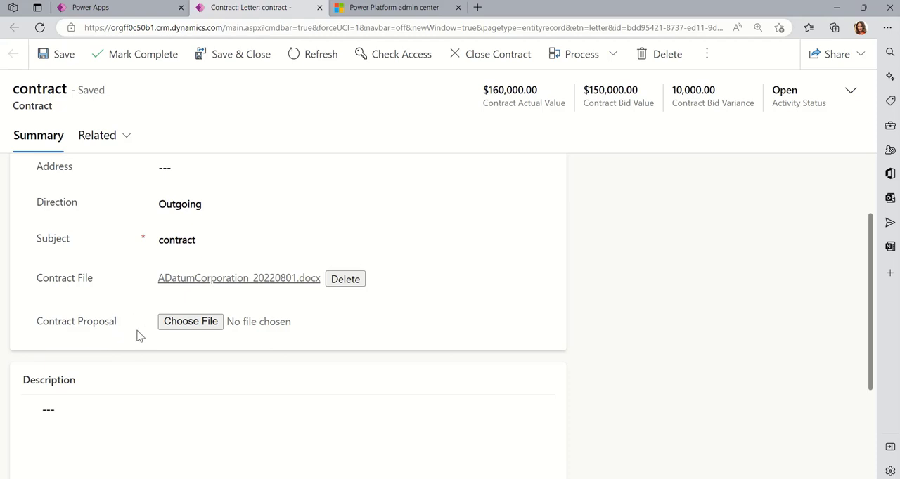
left_click(154, 10)
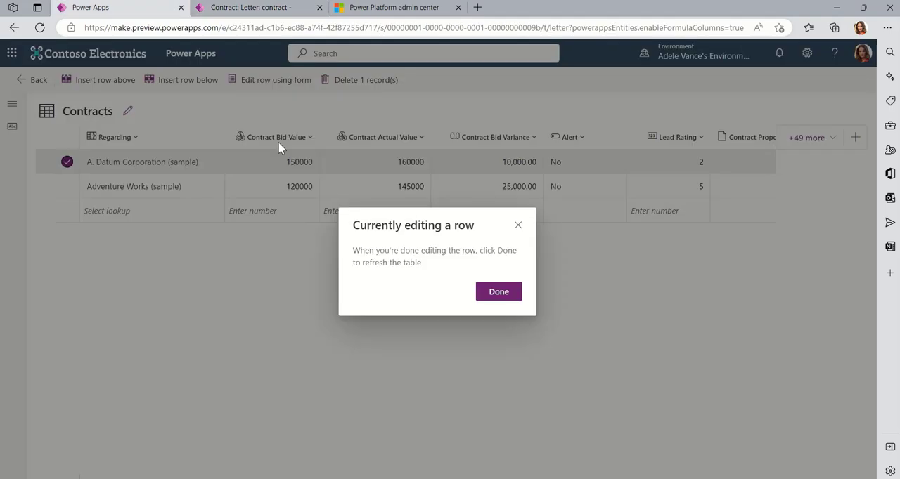
left_click(498, 292)
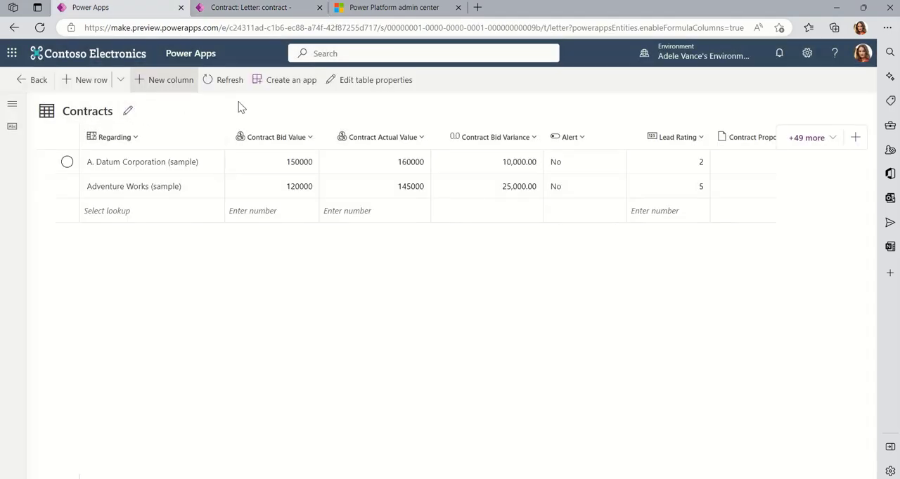
Step: Start a column named "New column" on the Contract table, inspect the File and Image data types, and discard it
left_click(32, 83)
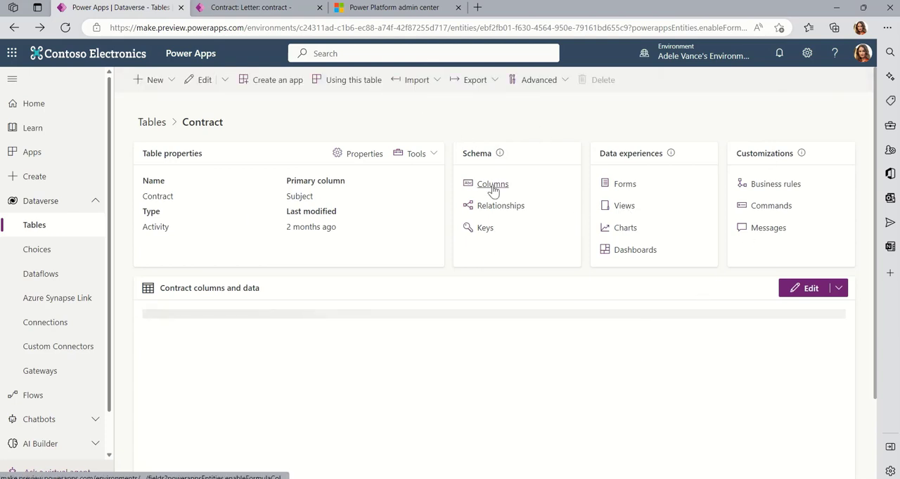
left_click(156, 79)
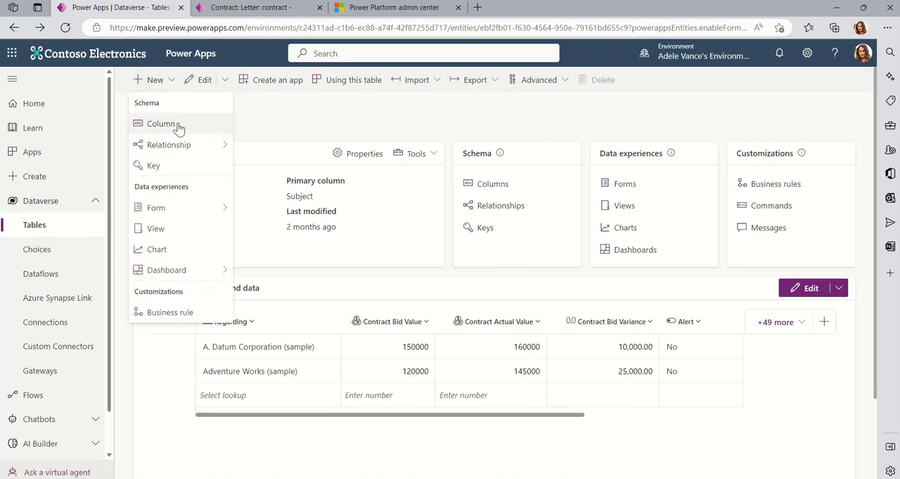
left_click(825, 326)
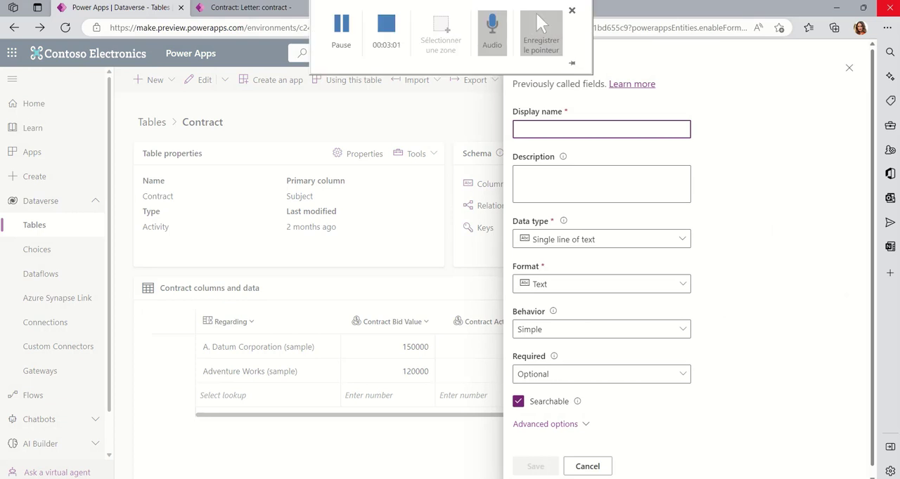
type("New column")
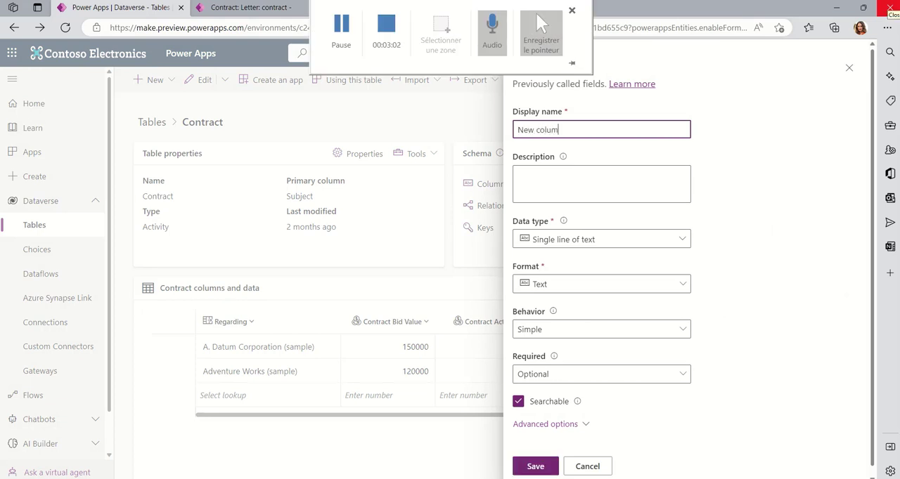
left_click(664, 243)
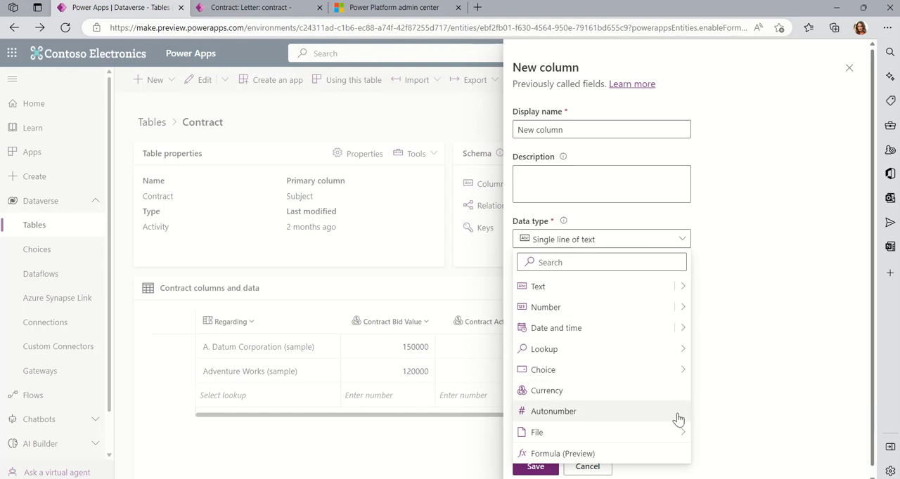
mouse_move(622, 439)
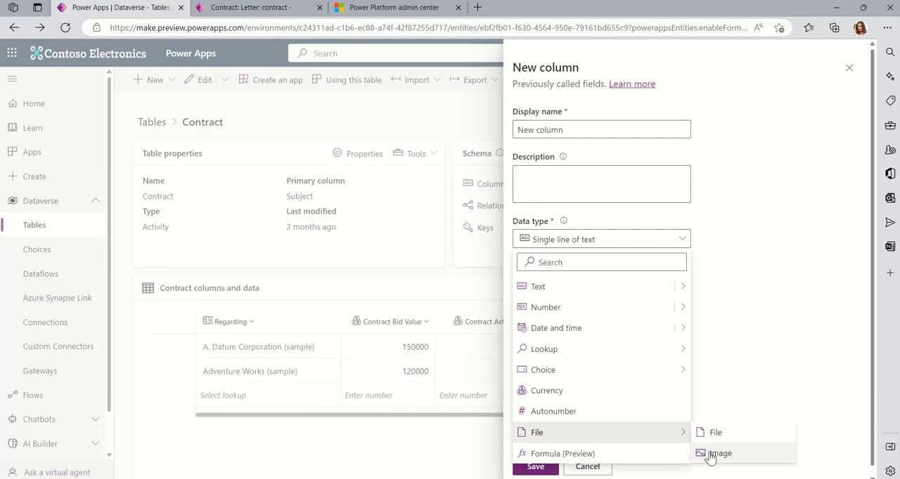
left_click(596, 470)
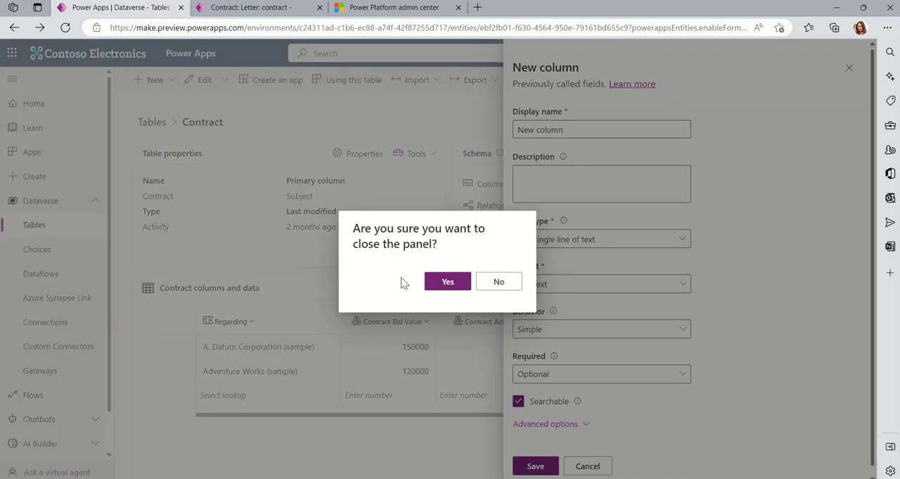
left_click(451, 287)
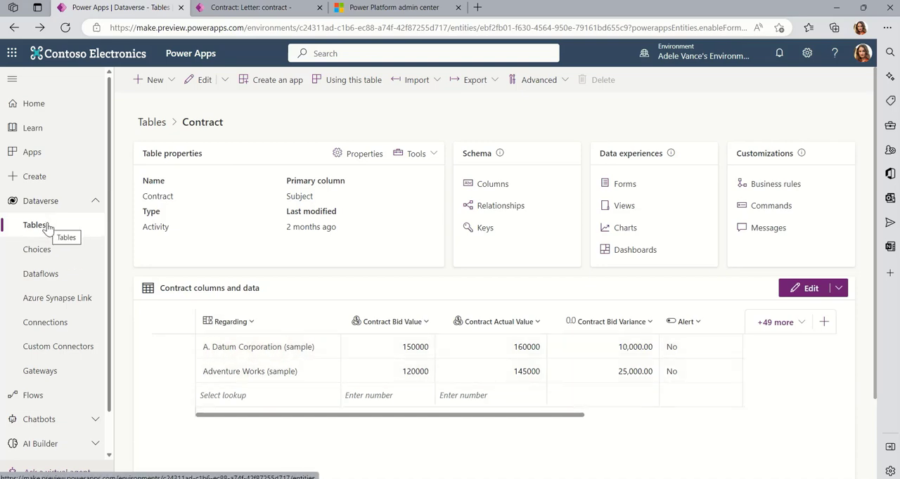
Step: Open the rows of the Request table for editing
left_click(151, 123)
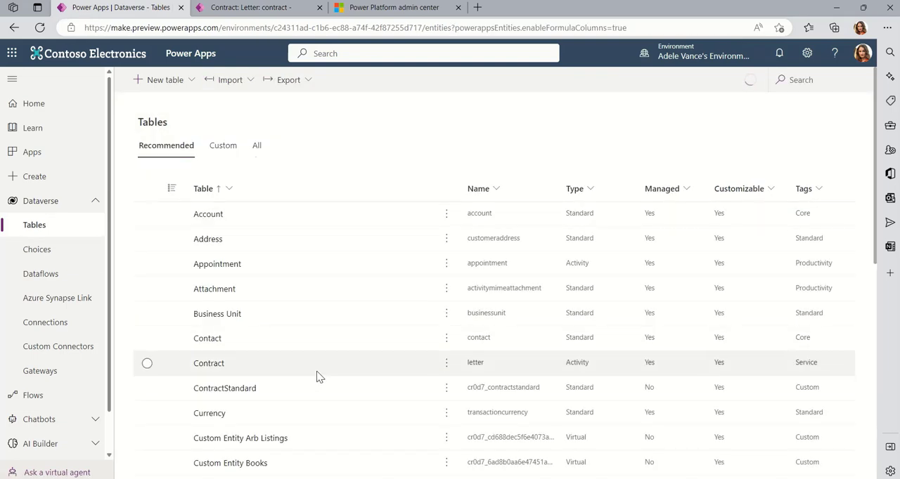
scroll(316, 372, "down", 5)
left_click(211, 416)
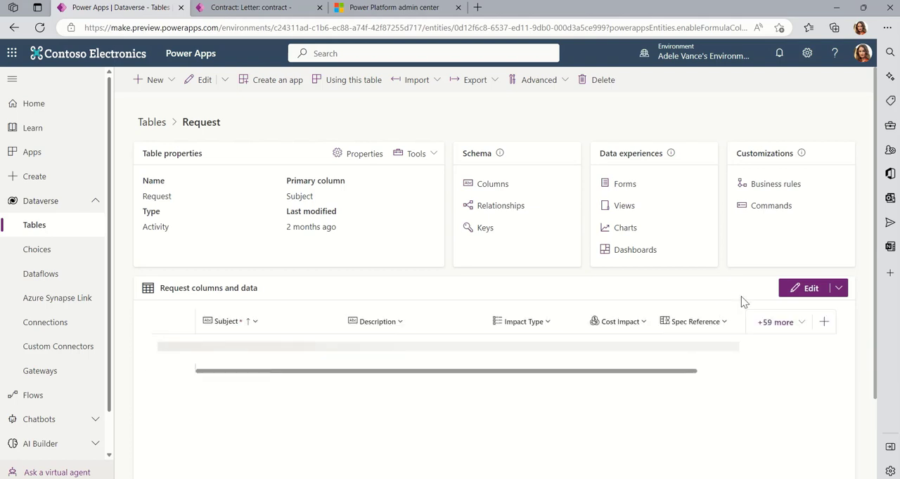
left_click(807, 292)
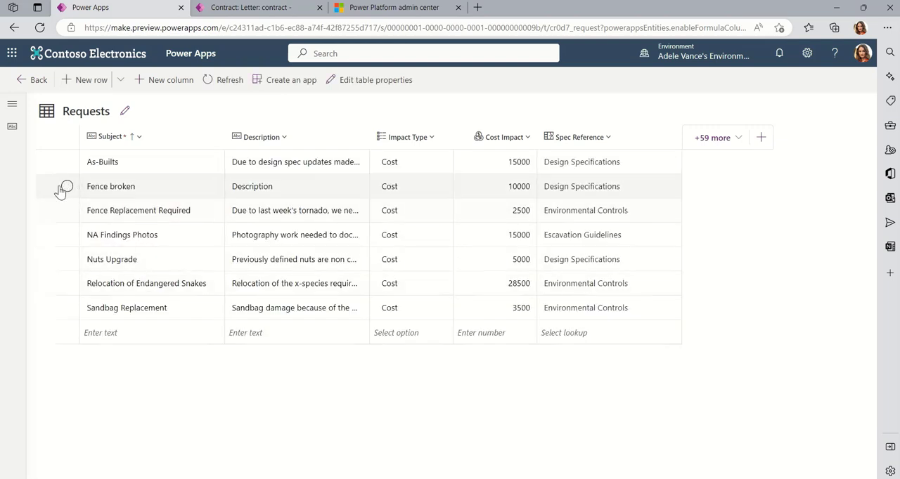
Step: Open the Fence broken request in its form, examine its inspection photo and details, and return to the refreshed table
left_click(63, 188)
left_click(253, 80)
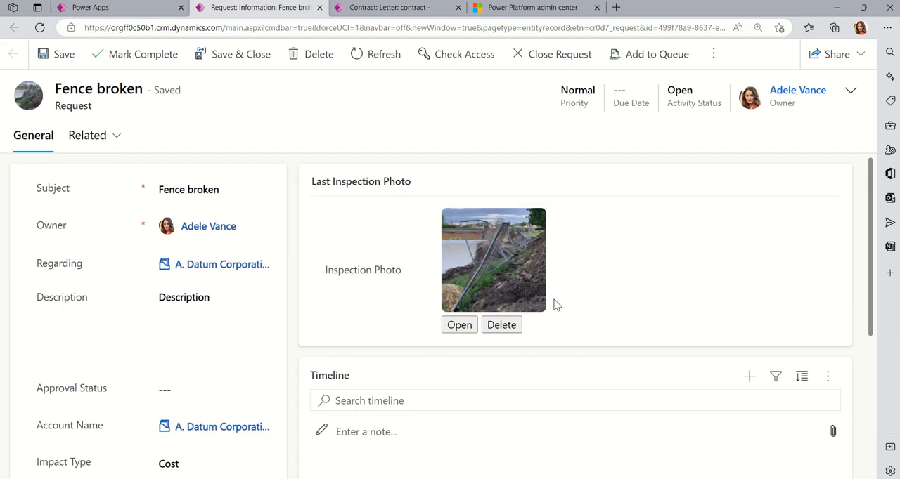
scroll(552, 303, "down", 4)
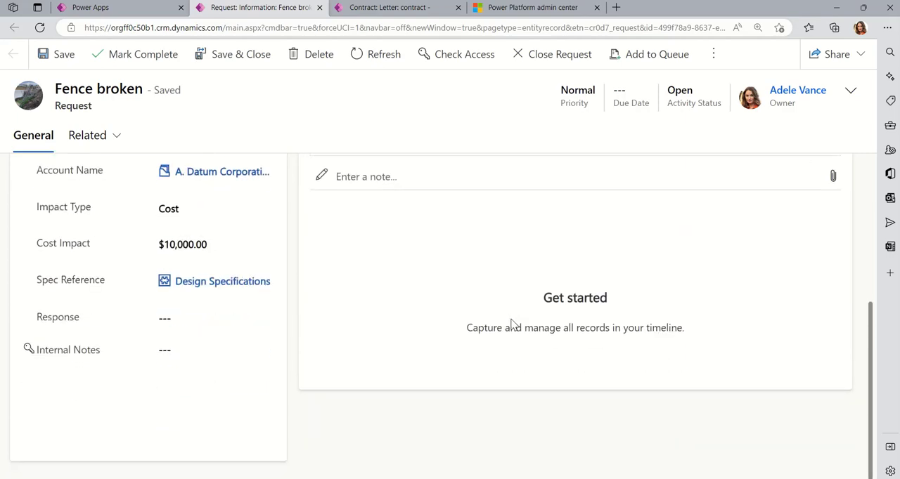
scroll(512, 324, "up", 4)
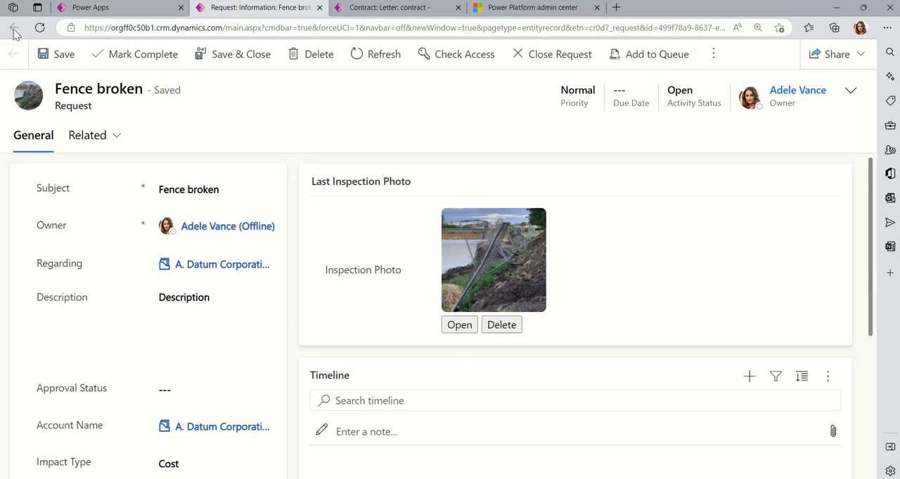
left_click(320, 7)
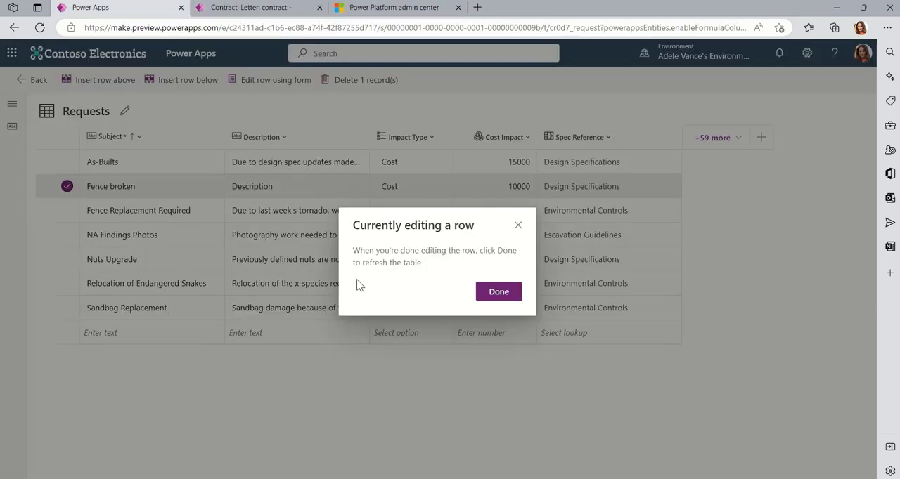
left_click(490, 288)
Step: Leave the Request table and open the column list of the Account table
left_click(25, 80)
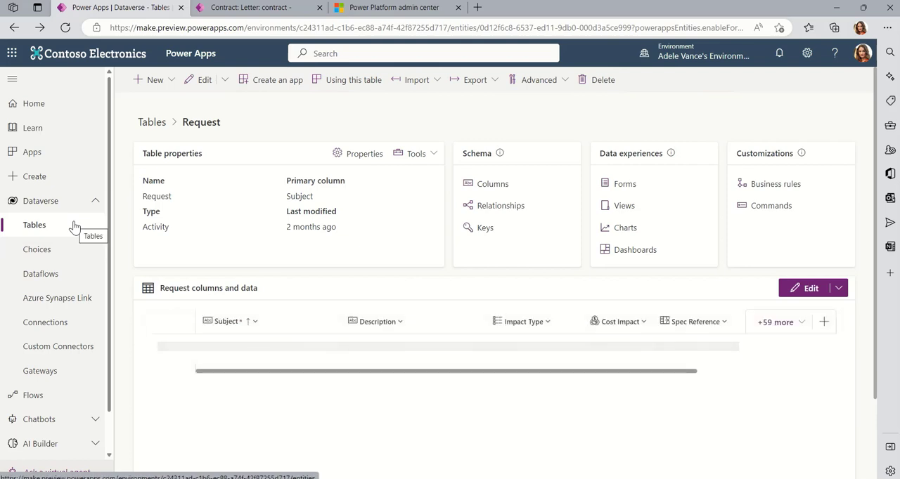
left_click(152, 123)
left_click(204, 218)
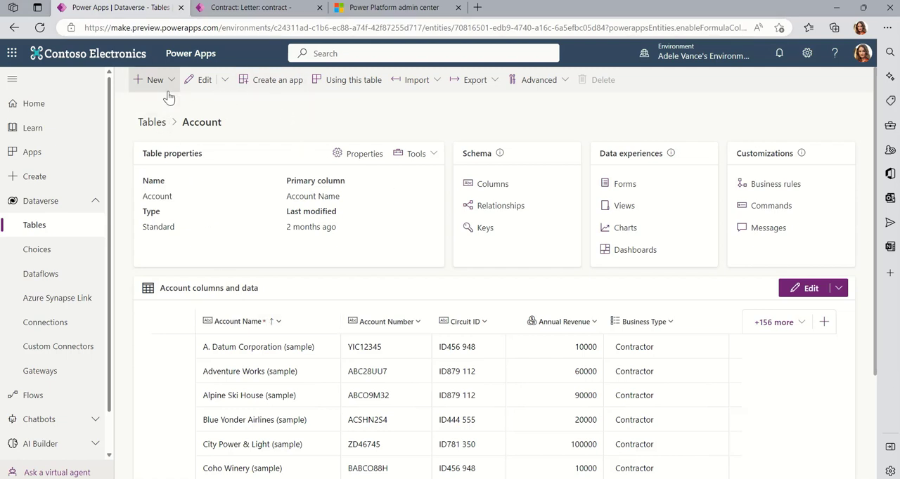
left_click(483, 189)
Step: Find the Roll up Requests column of the Account table and open its rollup definition for editing
scroll(317, 355, "down", 10)
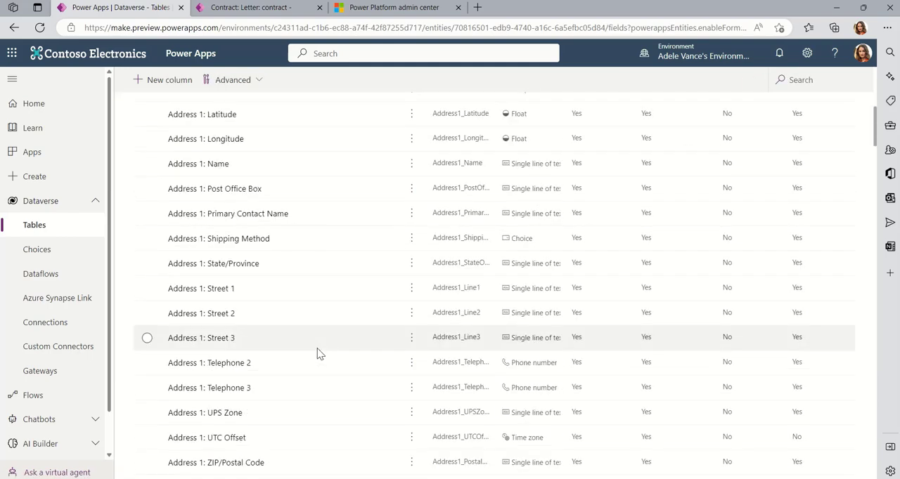
scroll(325, 350, "down", 15)
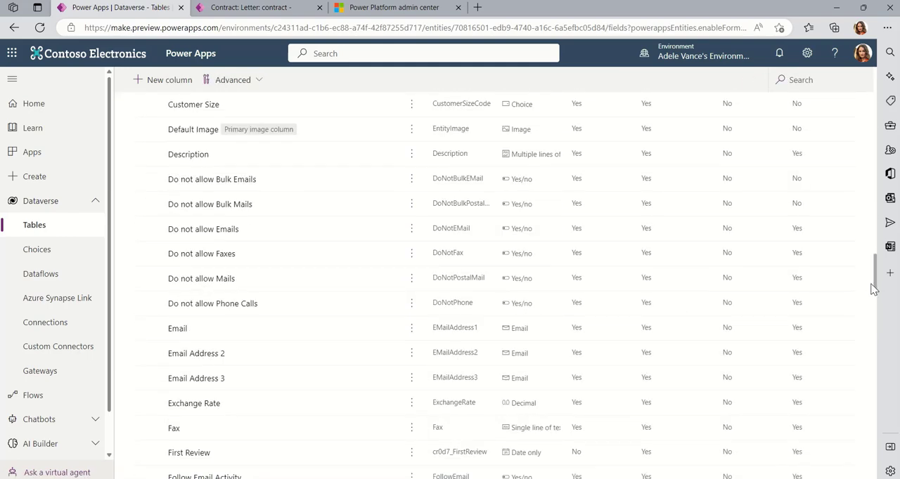
left_click_drag(877, 291, 866, 411)
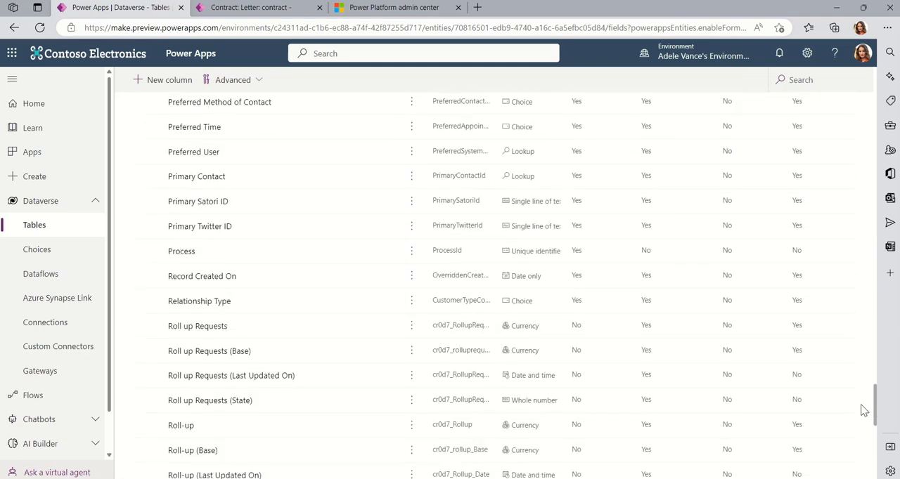
left_click(356, 327)
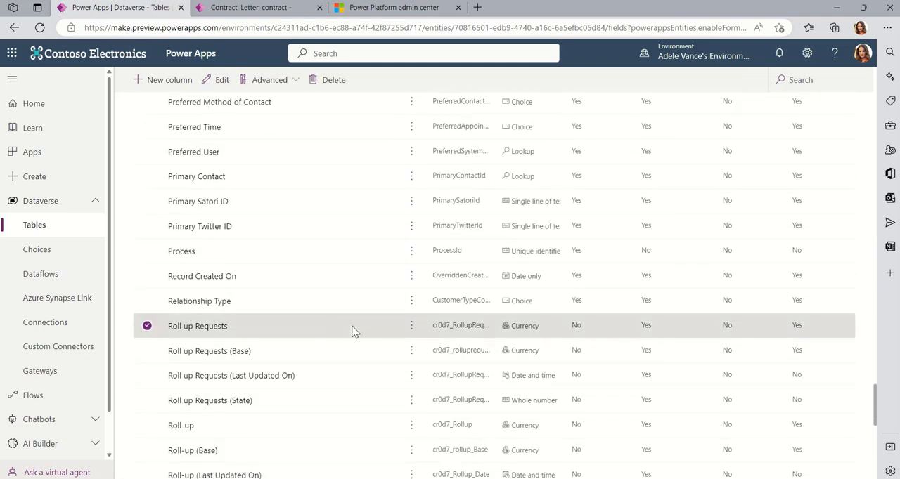
left_click(412, 326)
left_click(428, 349)
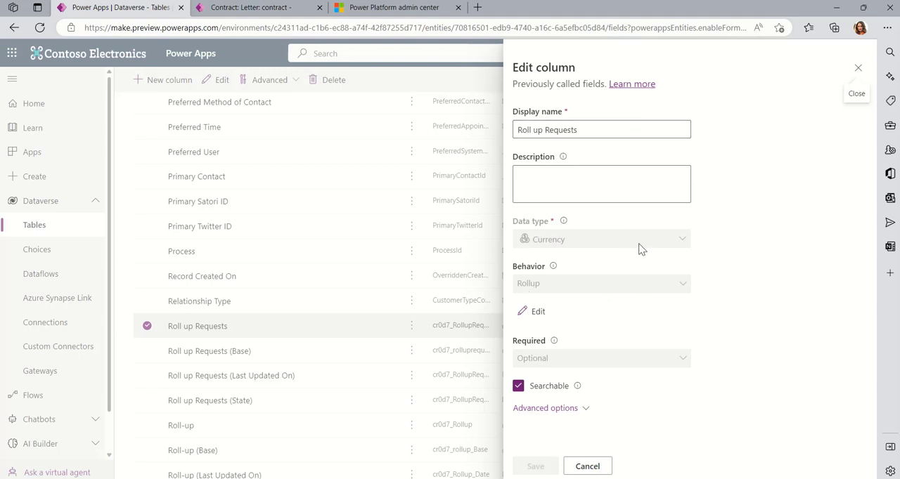
left_click(540, 312)
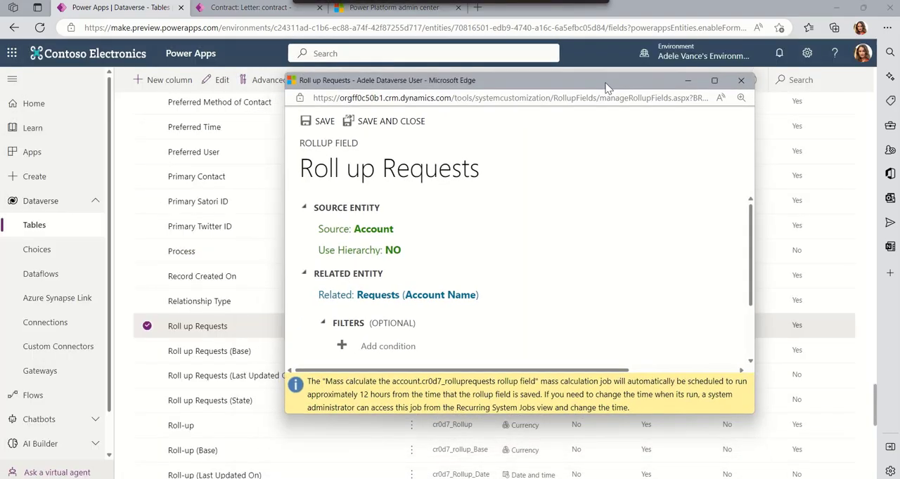
Step: Examine the rollup definition of Roll up Requests from its source entity and related entity down to its aggregation
scroll(749, 293, "down", 1)
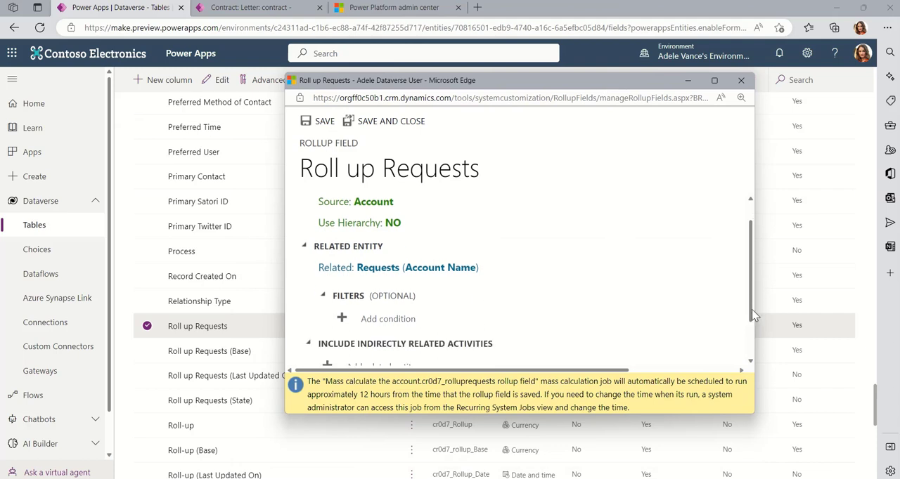
left_click_drag(759, 299, 759, 298)
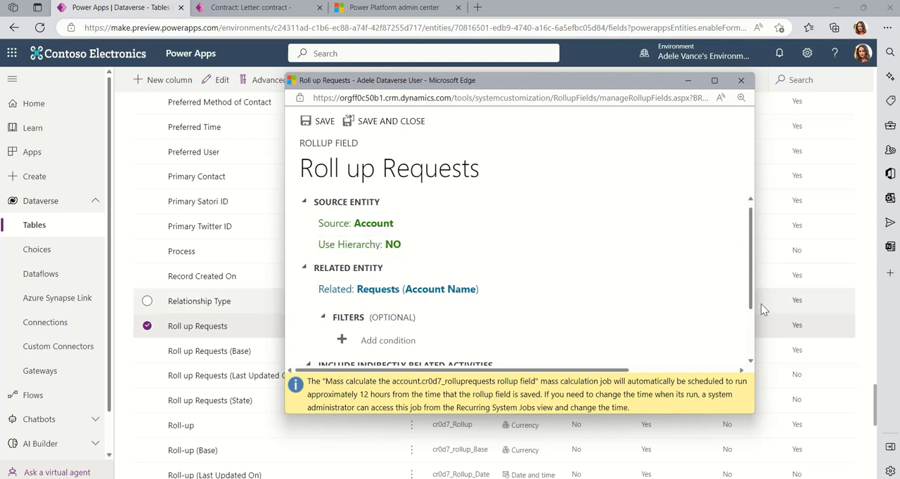
left_click_drag(751, 308, 758, 369)
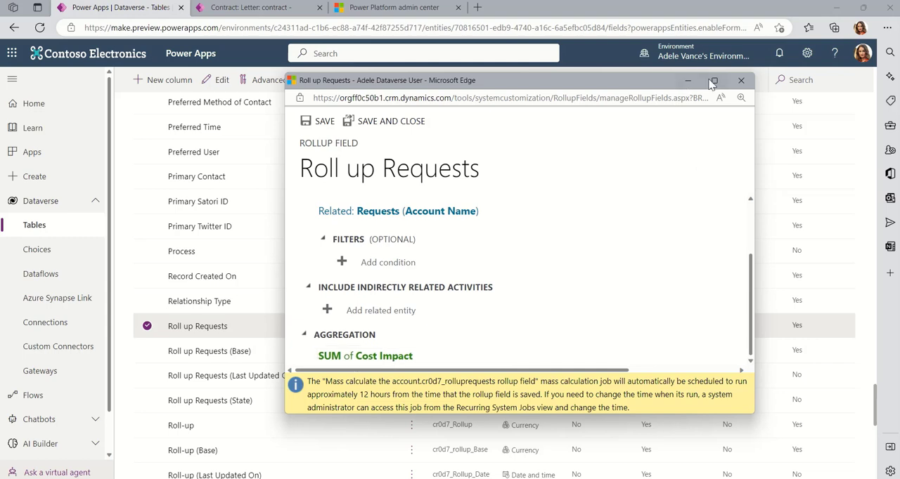
Step: Open the aggregation for editing, accept SUM of (Request) Cost Impact, and save and close the rollup field
left_click(374, 356)
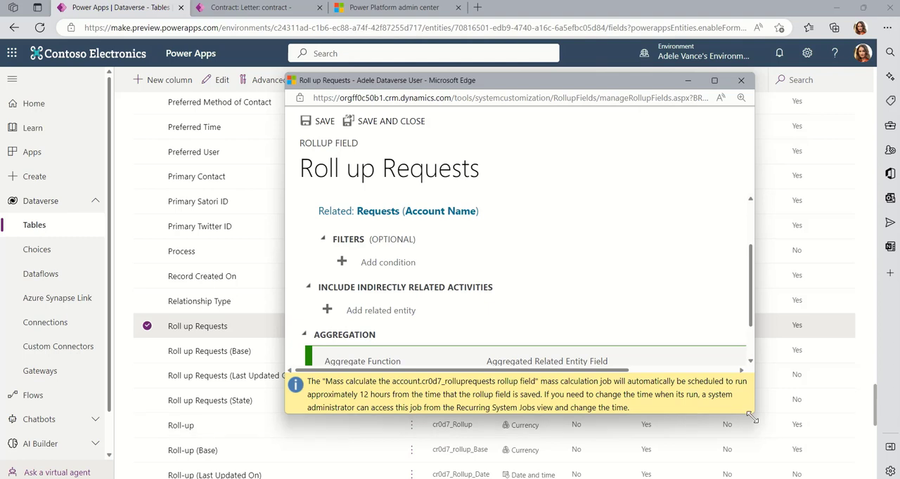
left_click_drag(755, 416, 773, 476)
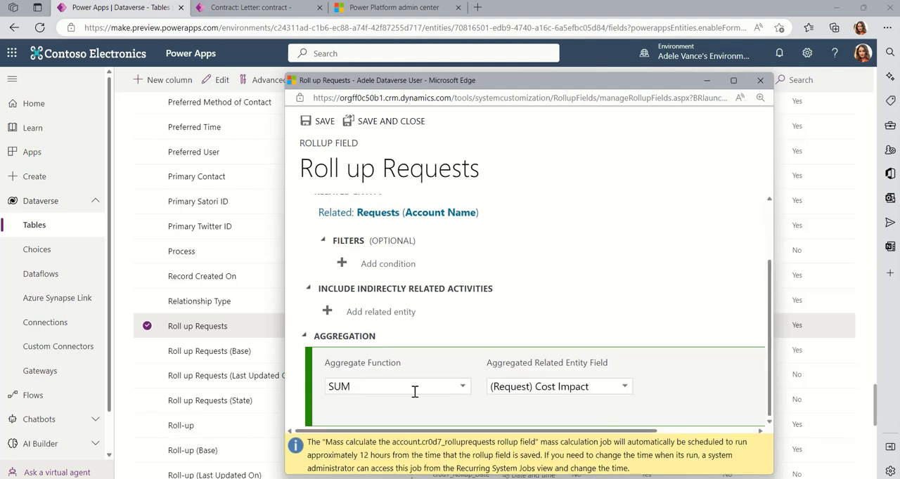
left_click(625, 388)
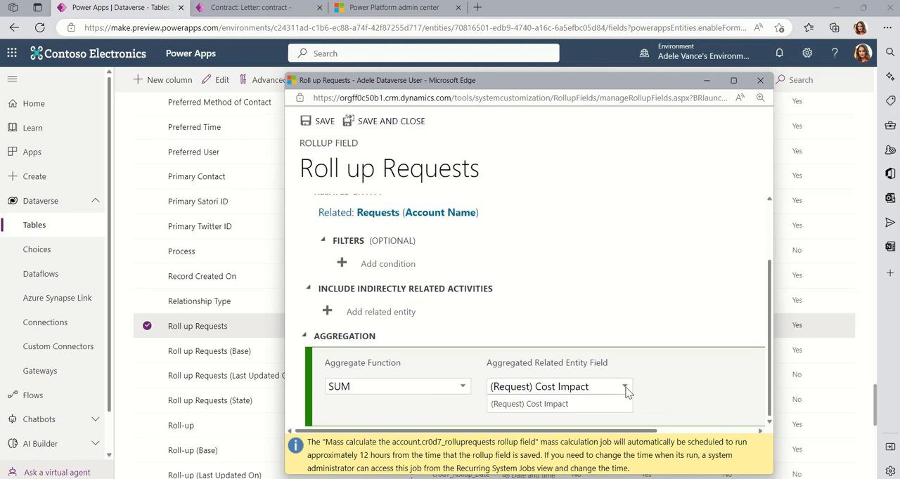
left_click(670, 366)
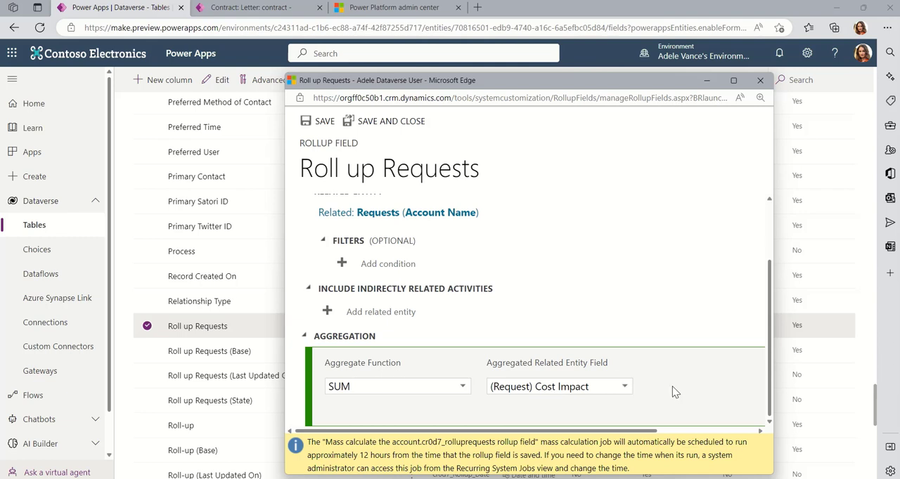
left_click_drag(618, 432, 701, 416)
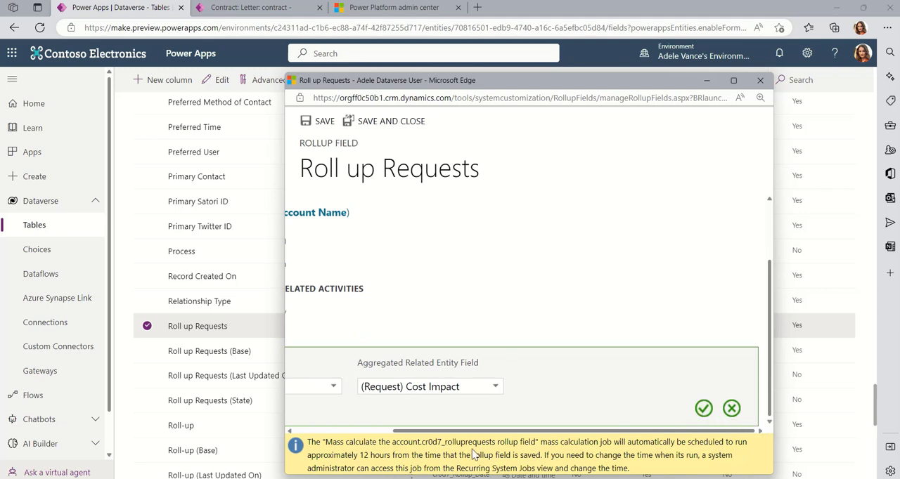
left_click_drag(461, 431, 540, 445)
left_click(704, 409)
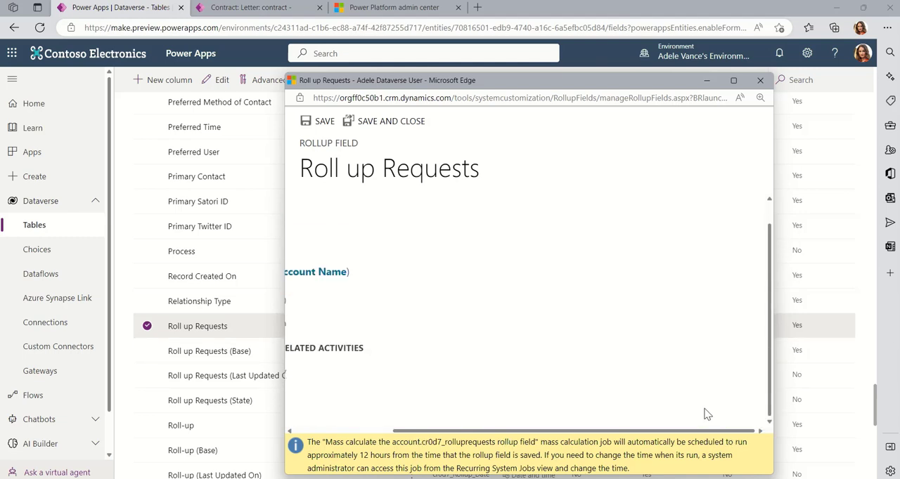
left_click_drag(491, 432, 325, 431)
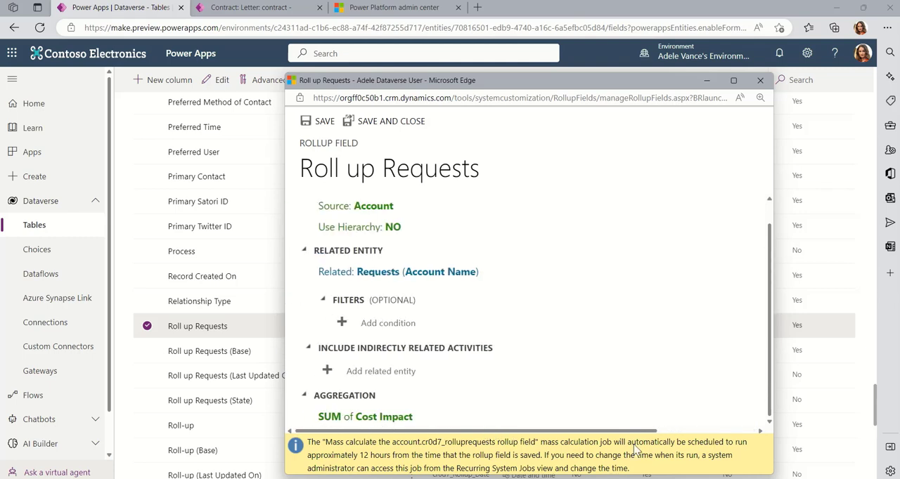
left_click(412, 126)
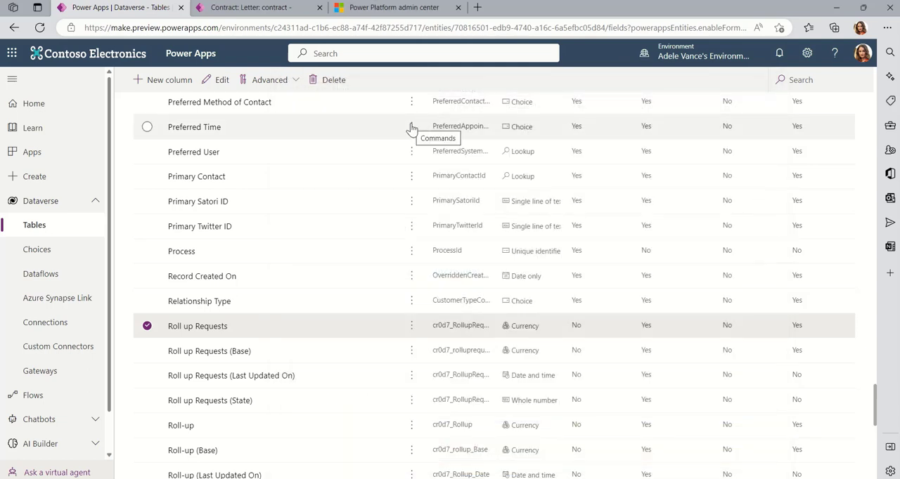
Step: Return to the Account table and open its main form named Account in the form editor
scroll(616, 357, "up", 15)
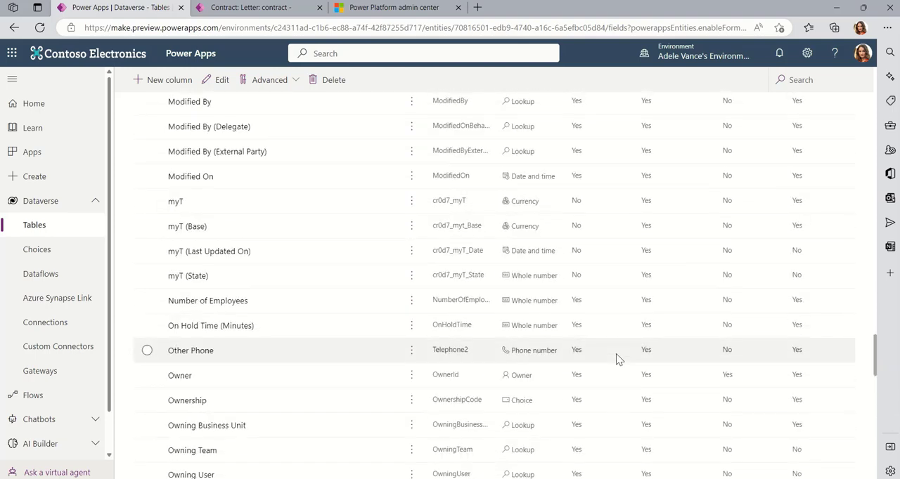
scroll(619, 364, "up", 20)
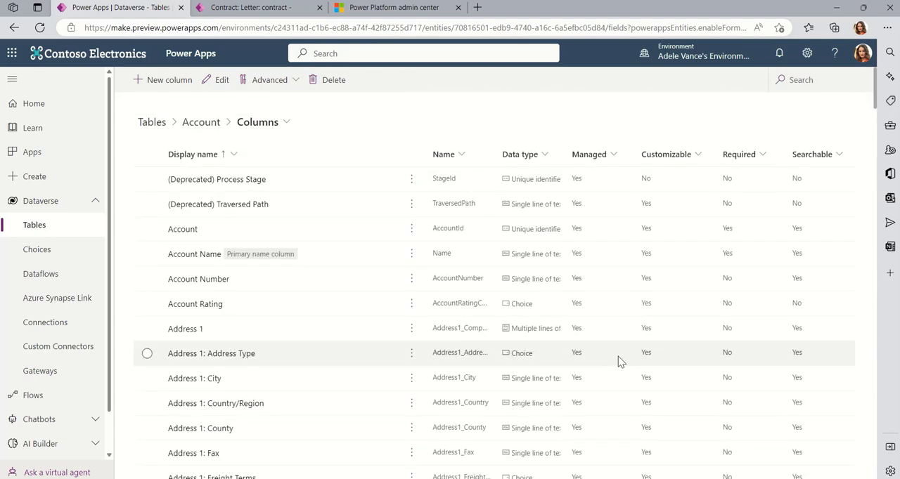
left_click(199, 128)
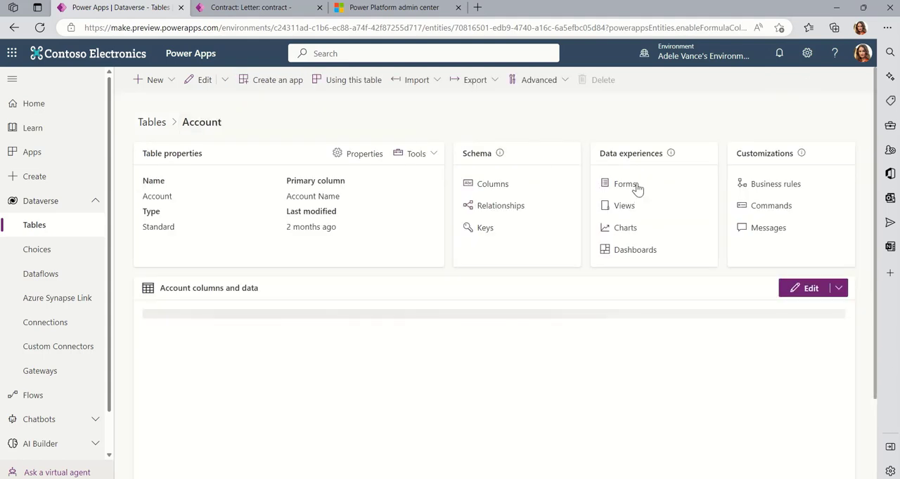
left_click(635, 185)
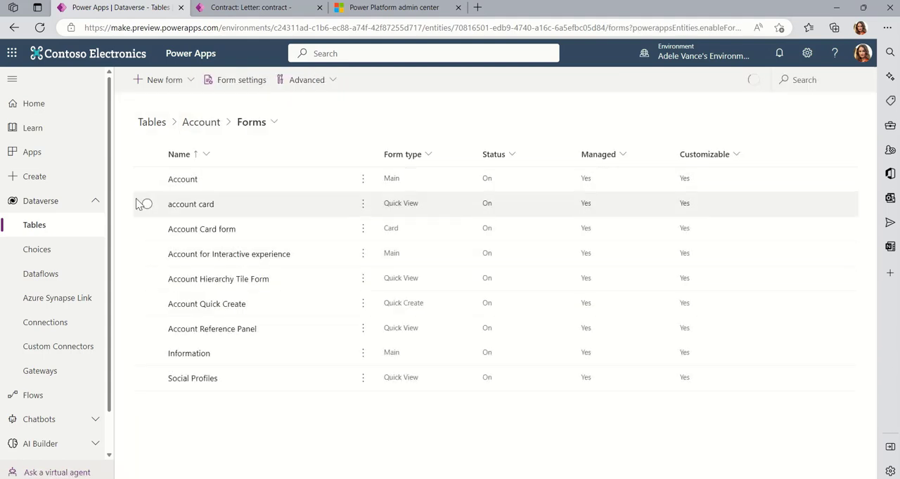
left_click(192, 181)
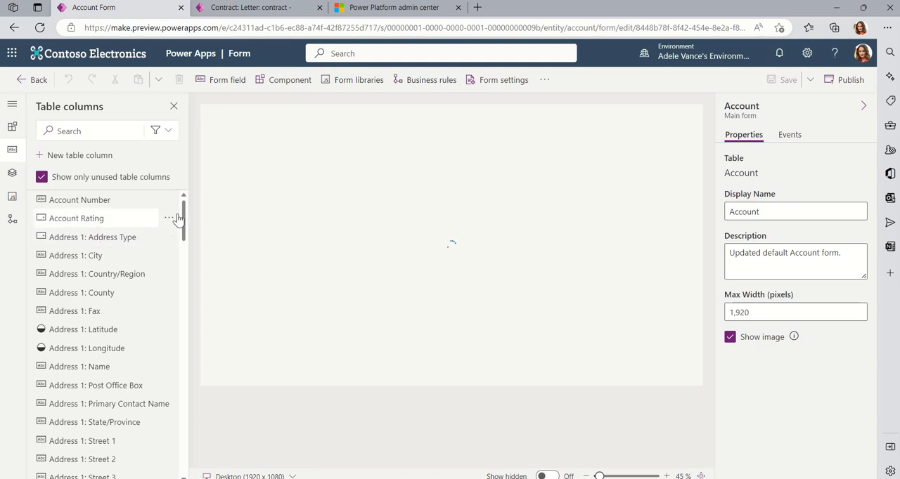
Step: Look through the unused table columns, select the Roll up Requests field in the form's Account Information section, and publish the form
left_click_drag(183, 219, 178, 444)
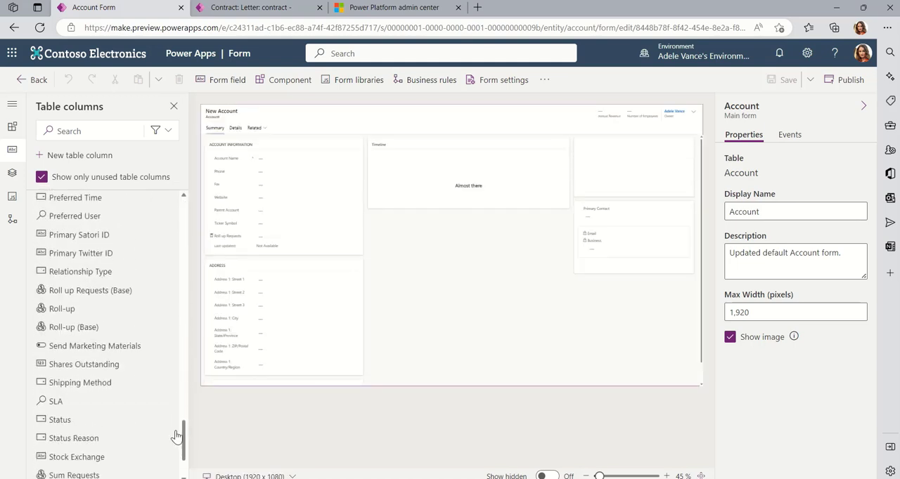
mouse_move(95, 300)
left_click_drag(95, 300, 273, 250)
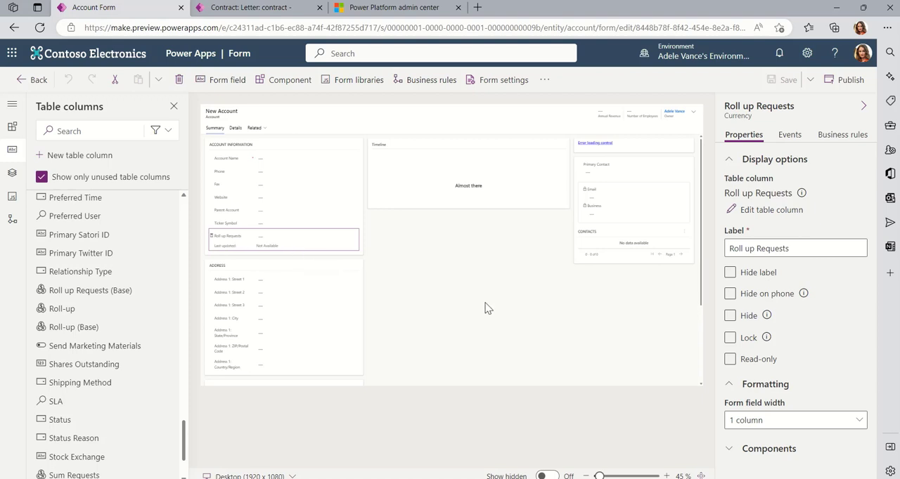
left_click(833, 81)
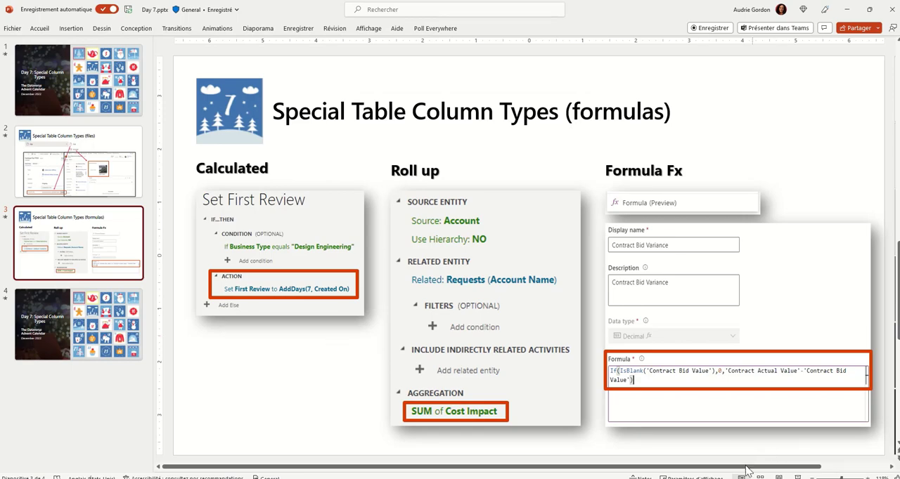
Step: Switch to PowerPoint and present the Special Table Column Types (formulas) slide full screen
left_click(796, 476)
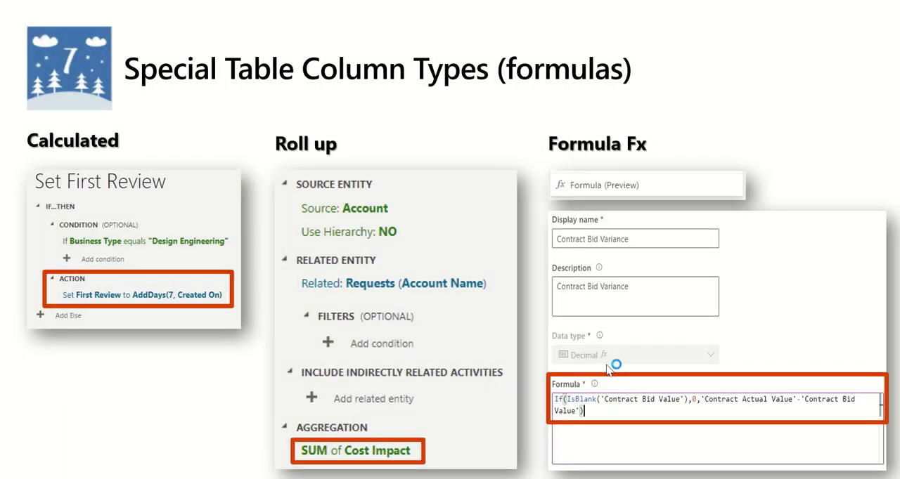